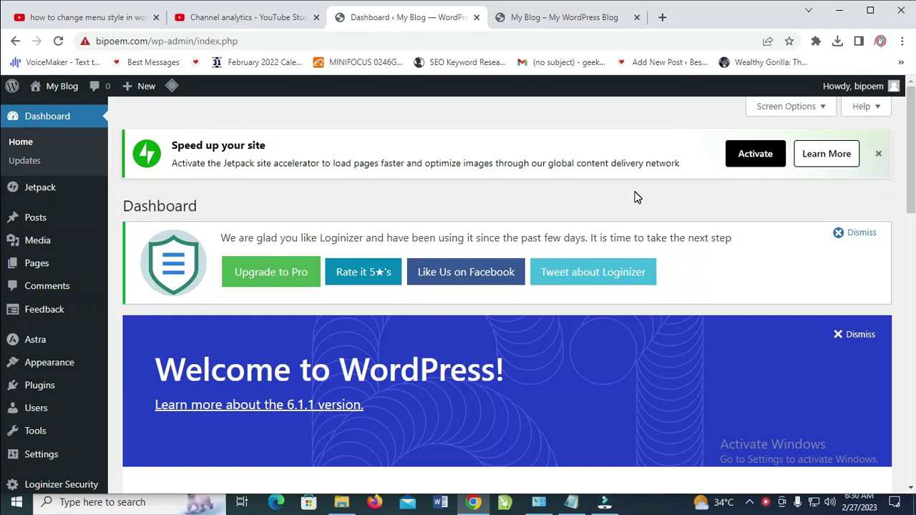
Step: View the live blog front page showing its Home, Love Poem, Contact Us and About Us menu
{"action": "left_click", "coordinate": [549, 17]}
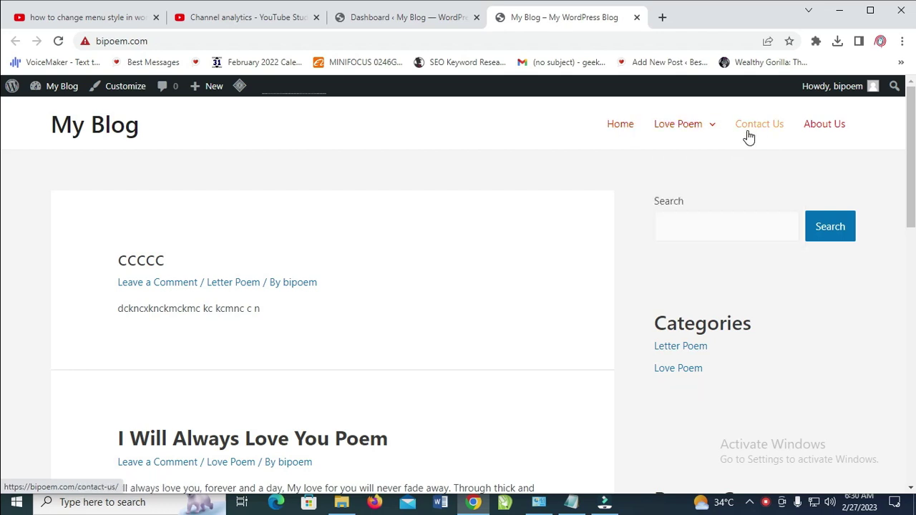
Step: Go back to the Dashboard and open Appearance > Customize for the Astra theme
{"action": "left_click", "coordinate": [421, 21]}
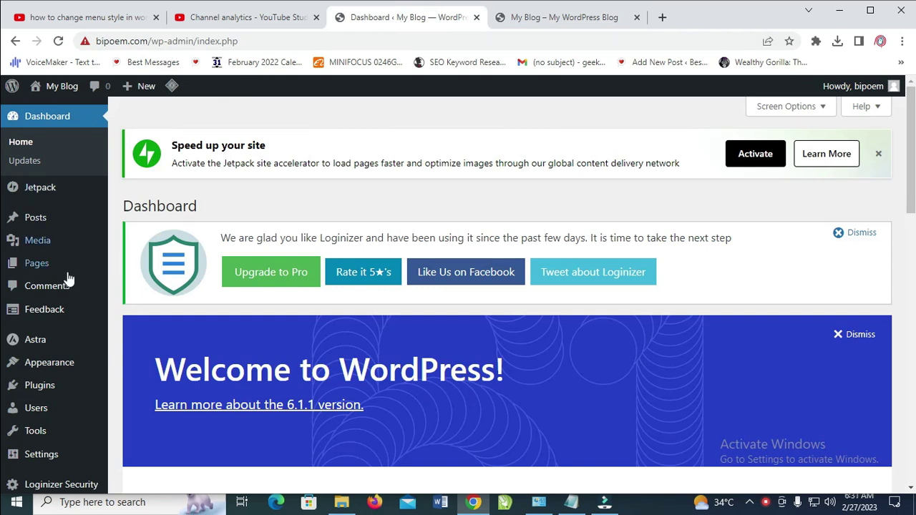
{"action": "mouse_move", "coordinate": [49, 362]}
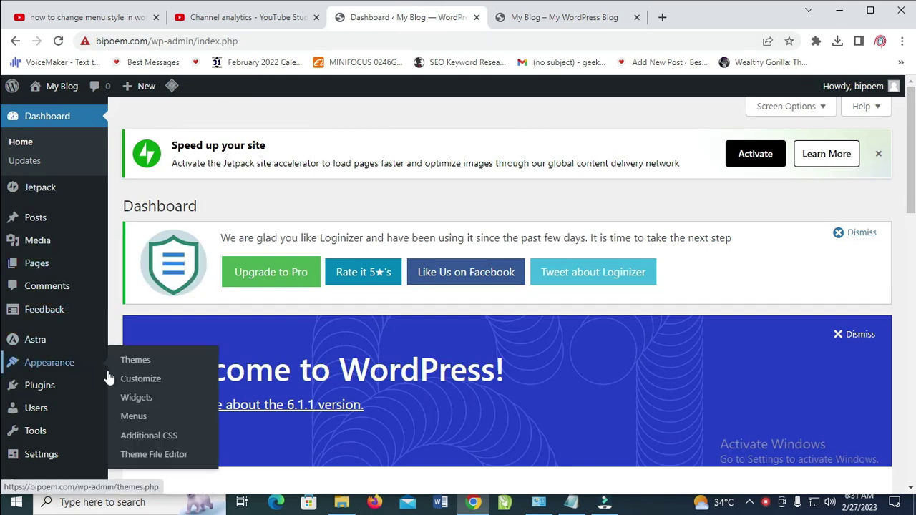
{"action": "left_click", "coordinate": [147, 382]}
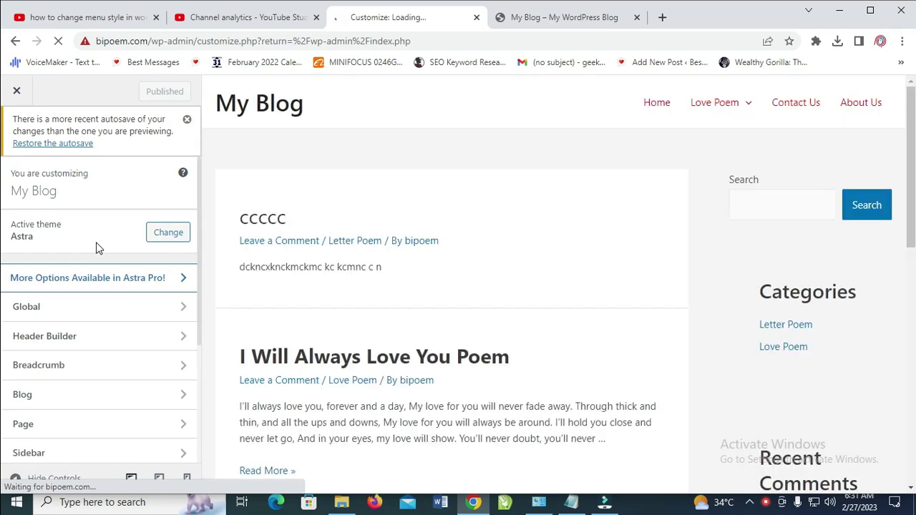
Step: Open Header Builder > Primary Menu and show its Design tab
{"action": "left_click", "coordinate": [86, 337]}
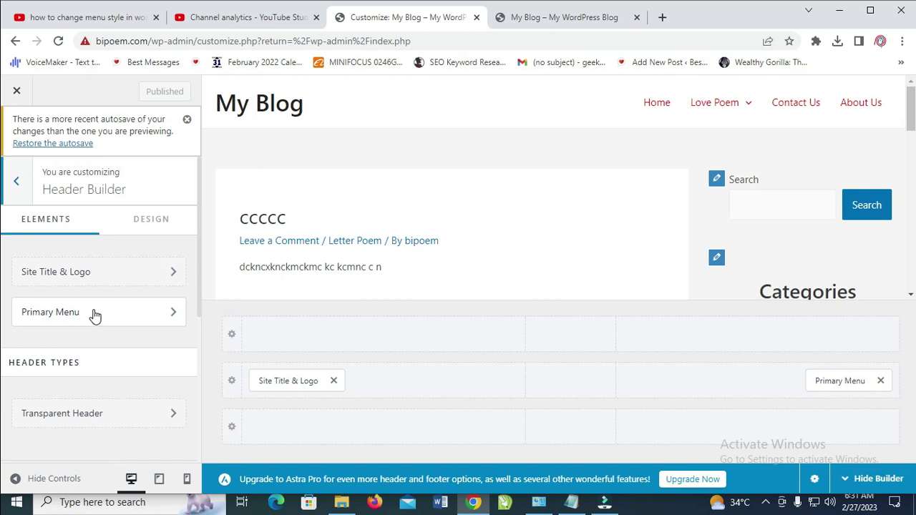
{"action": "scroll", "coordinate": [93, 316], "scroll_direction": "down", "scroll_amount": 2}
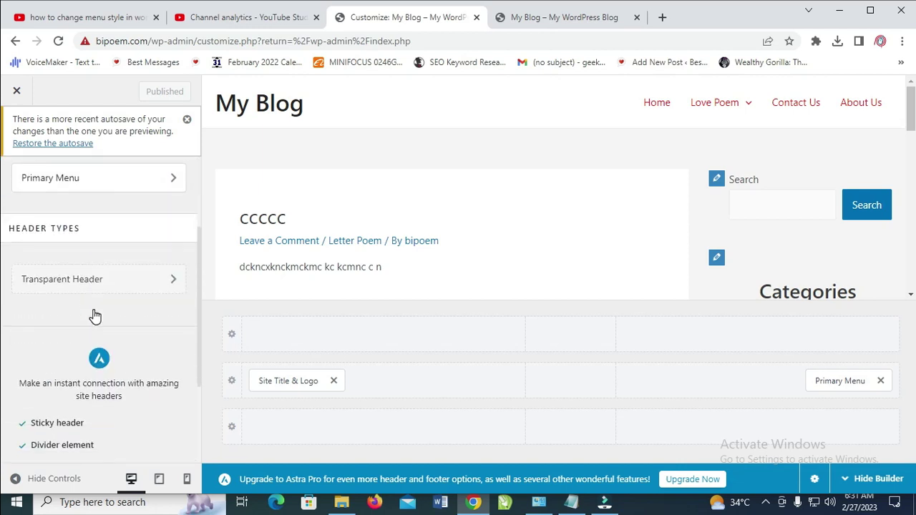
{"action": "scroll", "coordinate": [92, 315], "scroll_direction": "up", "scroll_amount": 1}
{"action": "left_click", "coordinate": [131, 244]}
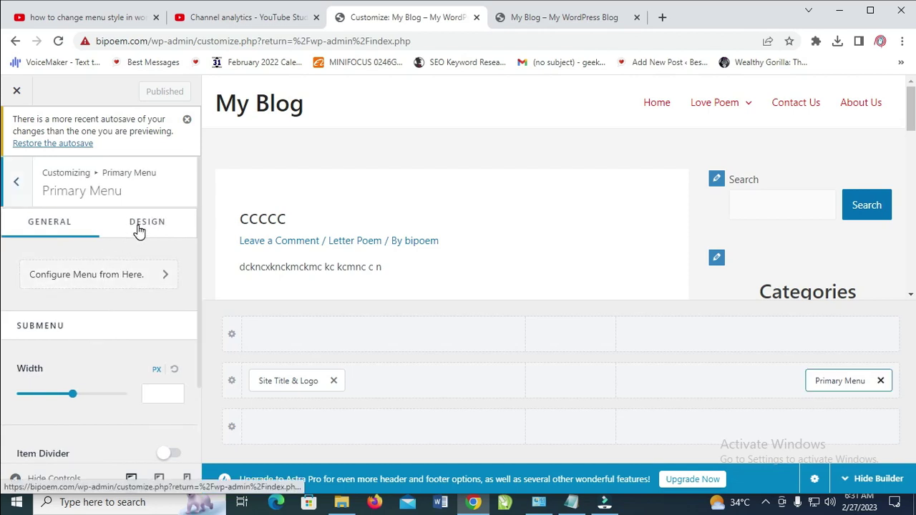
{"action": "left_click", "coordinate": [139, 231]}
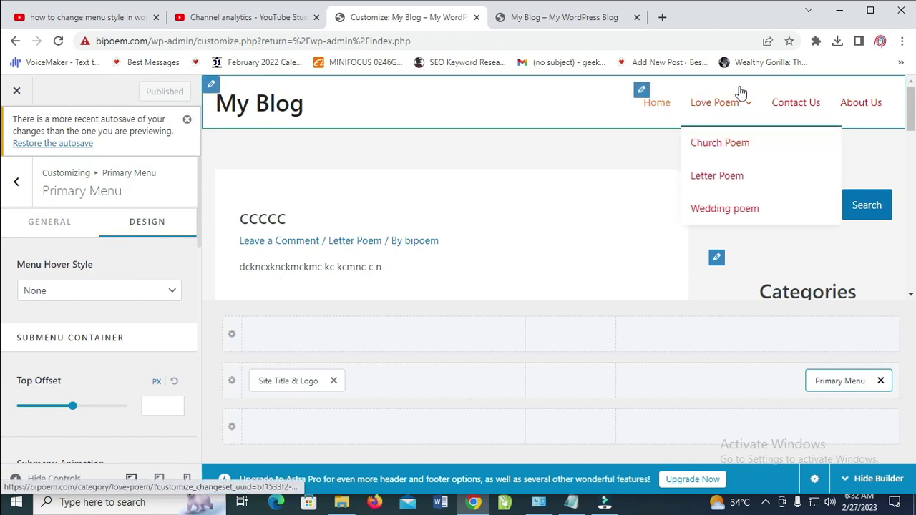
Step: Leave Menu Hover Style at None and scroll down to the Menu Color settings
{"action": "left_click", "coordinate": [176, 289]}
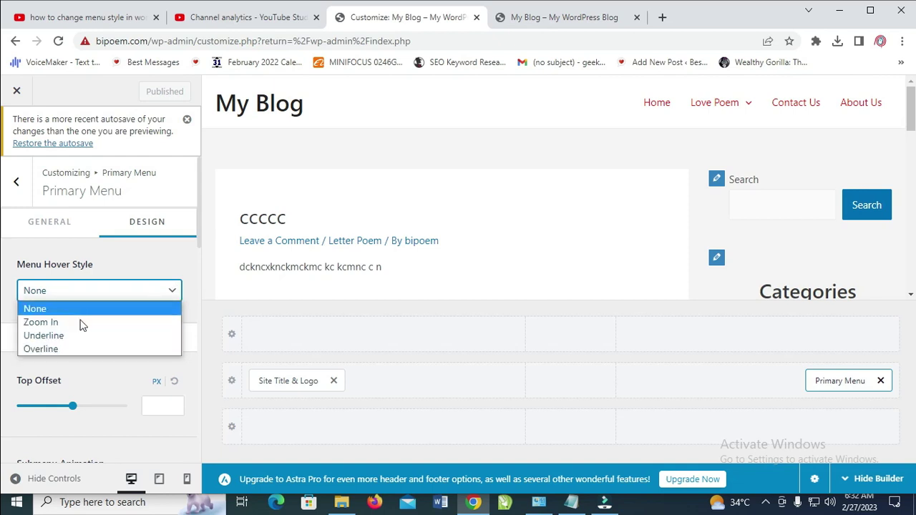
{"action": "left_click", "coordinate": [161, 256]}
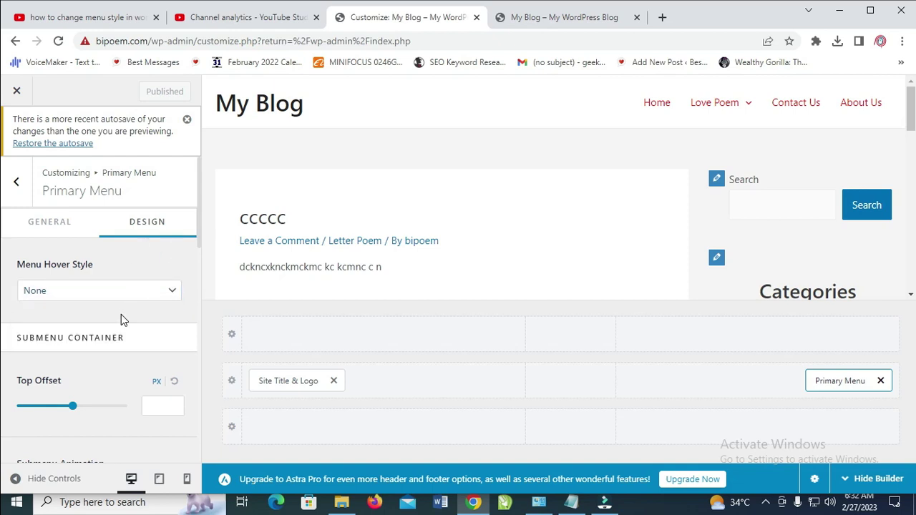
{"action": "scroll", "coordinate": [121, 315], "scroll_direction": "down", "scroll_amount": 2}
{"action": "scroll", "coordinate": [135, 332], "scroll_direction": "down", "scroll_amount": 1}
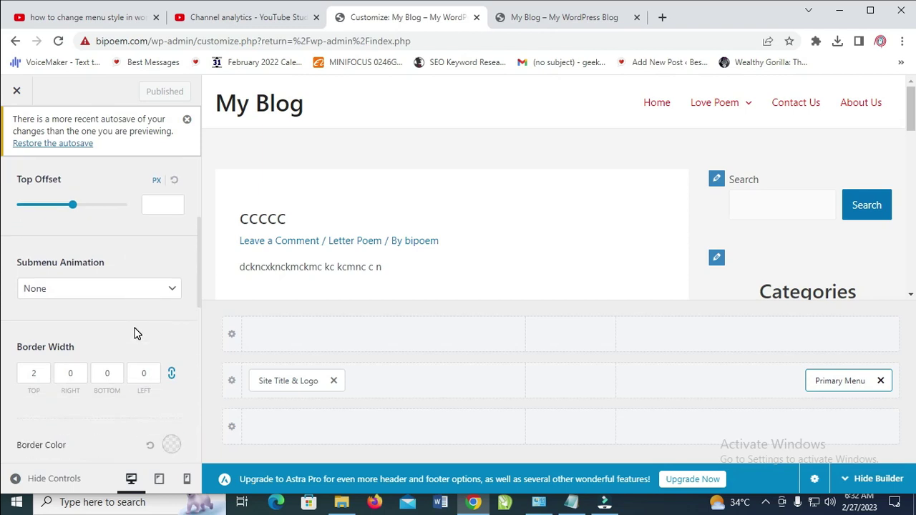
{"action": "scroll", "coordinate": [136, 332], "scroll_direction": "down", "scroll_amount": 1}
{"action": "scroll", "coordinate": [137, 333], "scroll_direction": "down", "scroll_amount": 1}
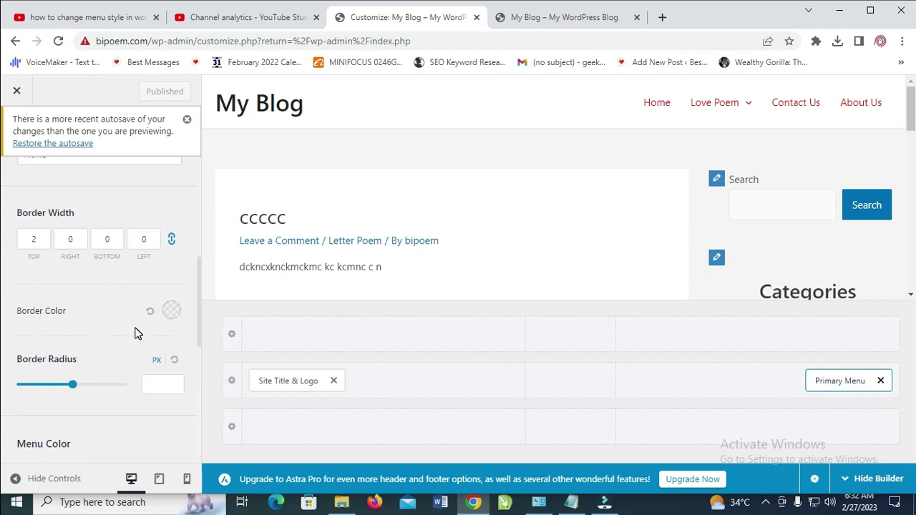
{"action": "scroll", "coordinate": [137, 318], "scroll_direction": "down", "scroll_amount": 1}
{"action": "scroll", "coordinate": [136, 317], "scroll_direction": "down", "scroll_amount": 2}
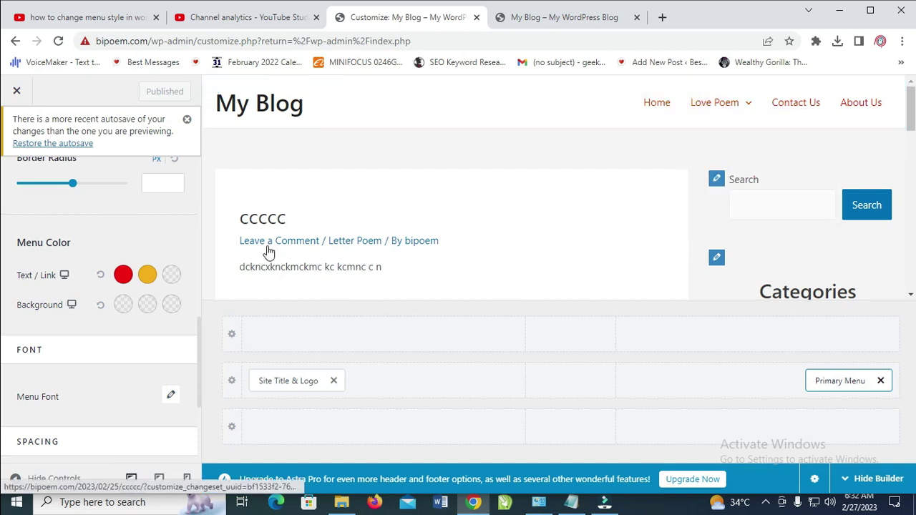
Step: Set the Primary Menu's normal background colour to grey #646163
{"action": "left_click", "coordinate": [125, 306]}
{"action": "scroll", "coordinate": [109, 410], "scroll_direction": "down", "scroll_amount": 1}
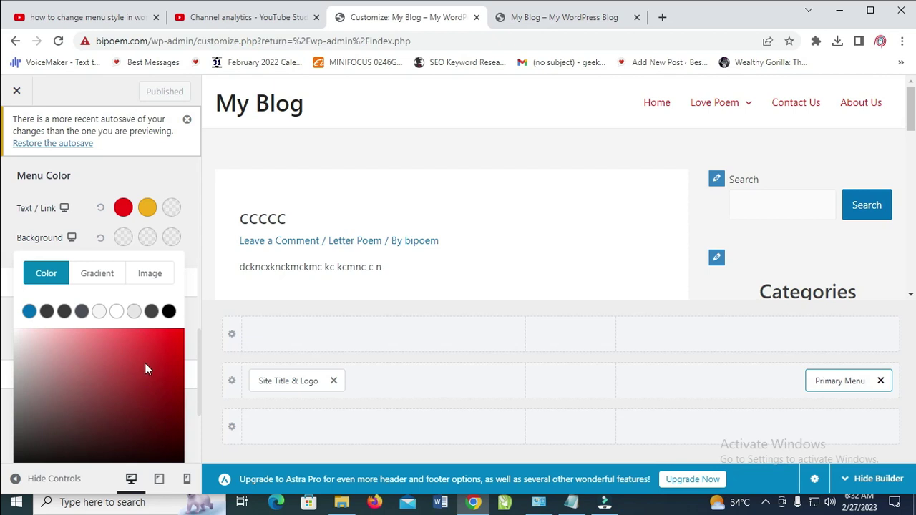
{"action": "scroll", "coordinate": [164, 378], "scroll_direction": "down", "scroll_amount": 1}
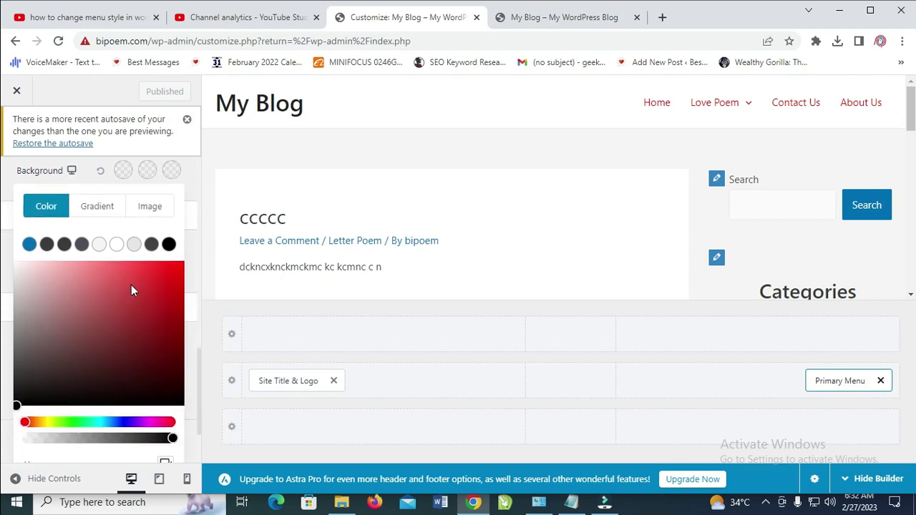
{"action": "left_click", "coordinate": [151, 421]}
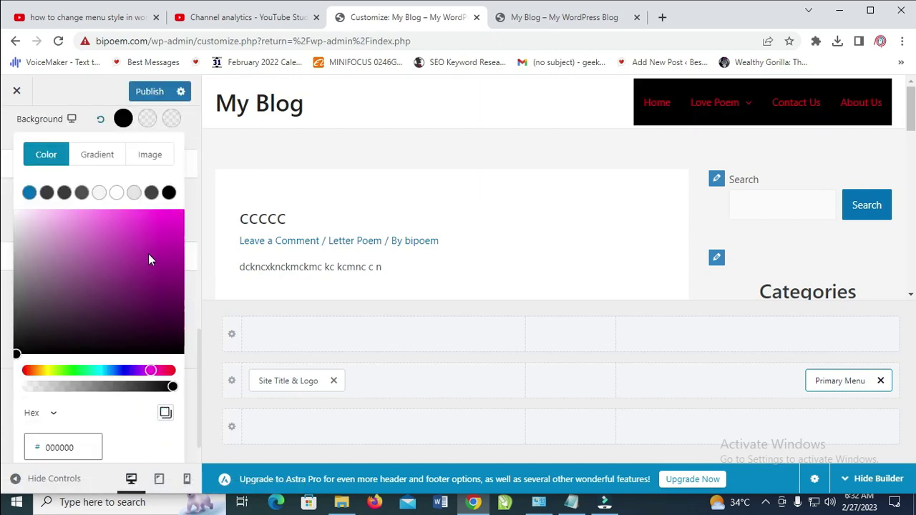
{"action": "left_click", "coordinate": [181, 218]}
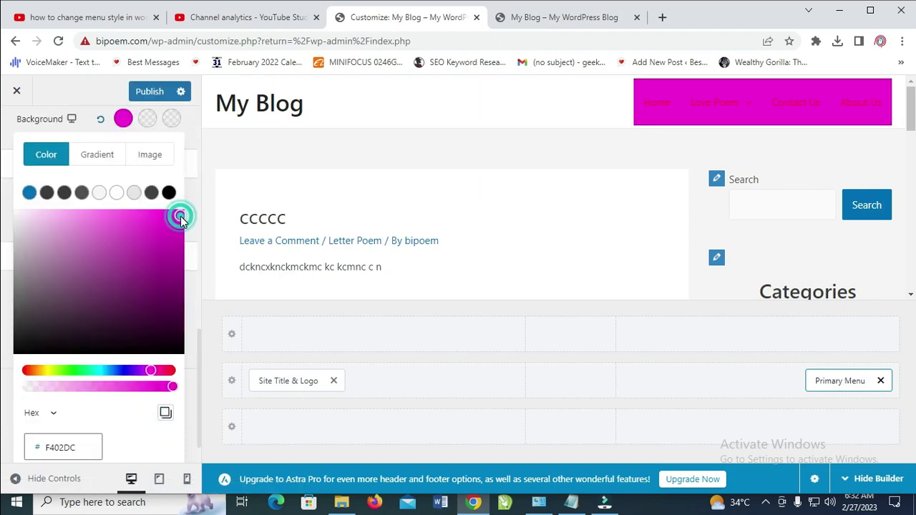
{"action": "left_click", "coordinate": [150, 240]}
{"action": "left_click", "coordinate": [74, 280]}
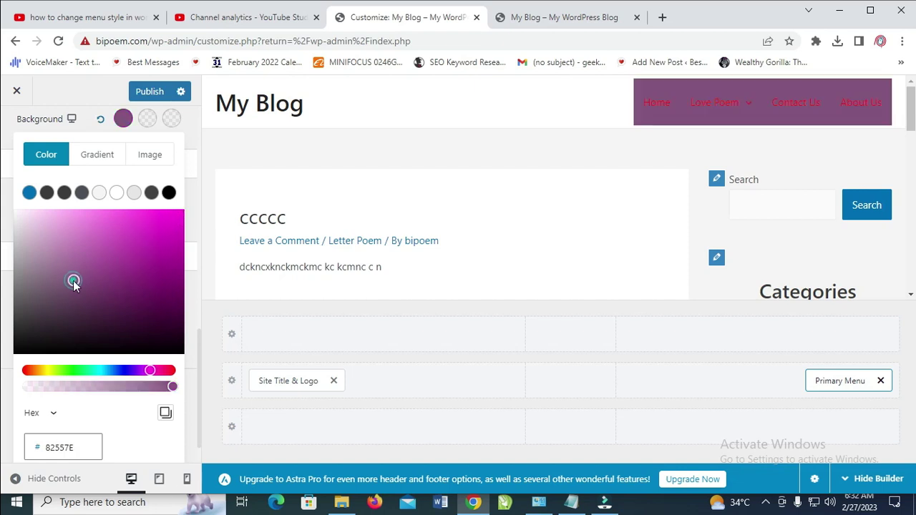
{"action": "left_click", "coordinate": [21, 297]}
{"action": "left_click", "coordinate": [198, 216]}
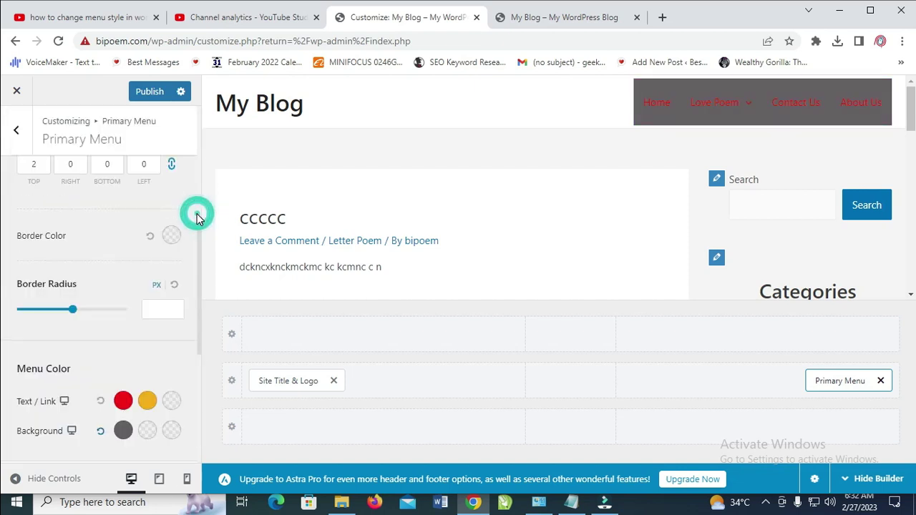
Step: Set the menu's hover background to a darkened blue
{"action": "left_click", "coordinate": [147, 431]}
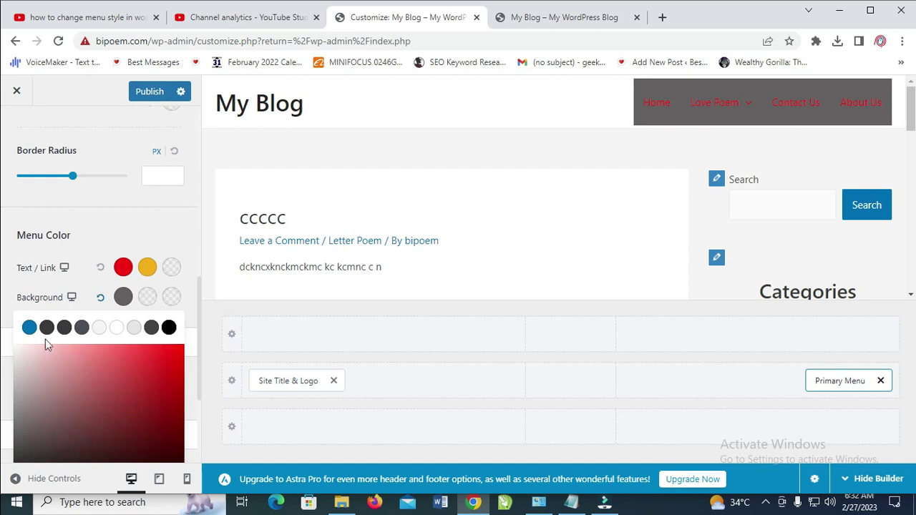
{"action": "left_click", "coordinate": [29, 328]}
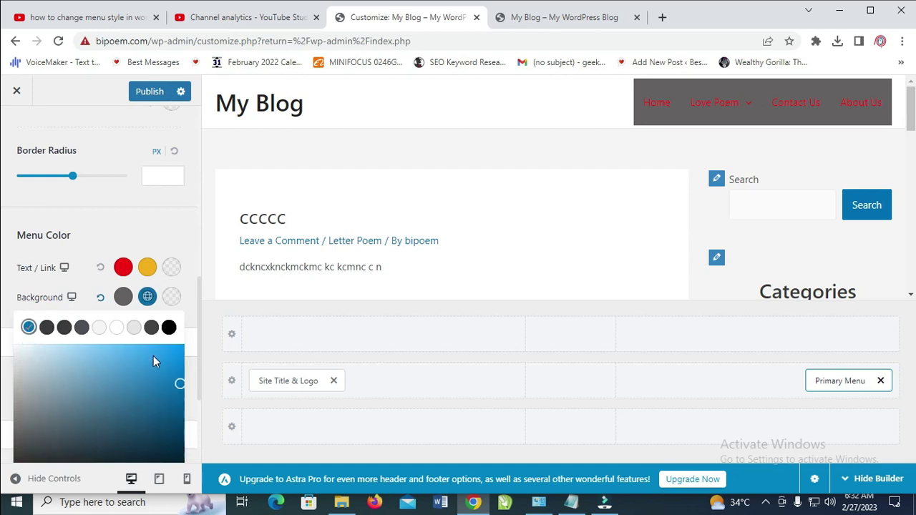
{"action": "left_click_drag", "start_coordinate": [179, 384], "coordinate": [181, 405]}
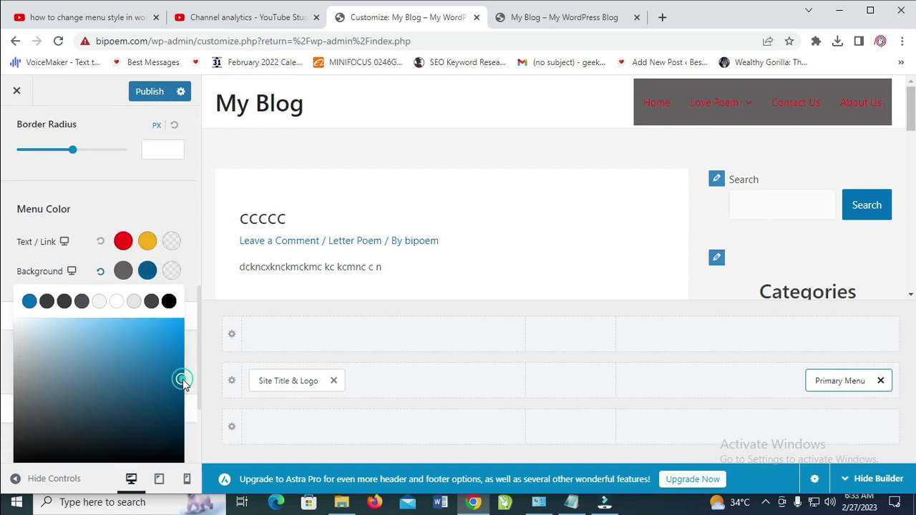
{"action": "left_click", "coordinate": [194, 259]}
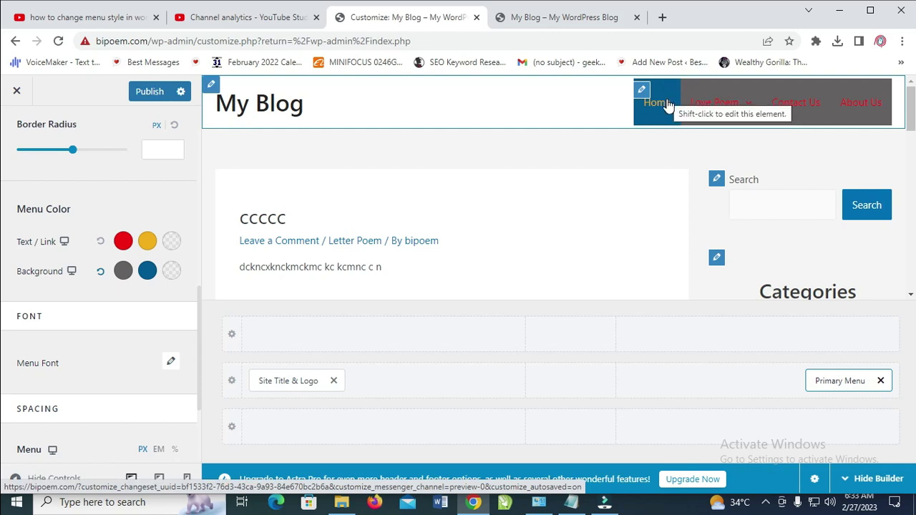
{"action": "mouse_move", "coordinate": [171, 271]}
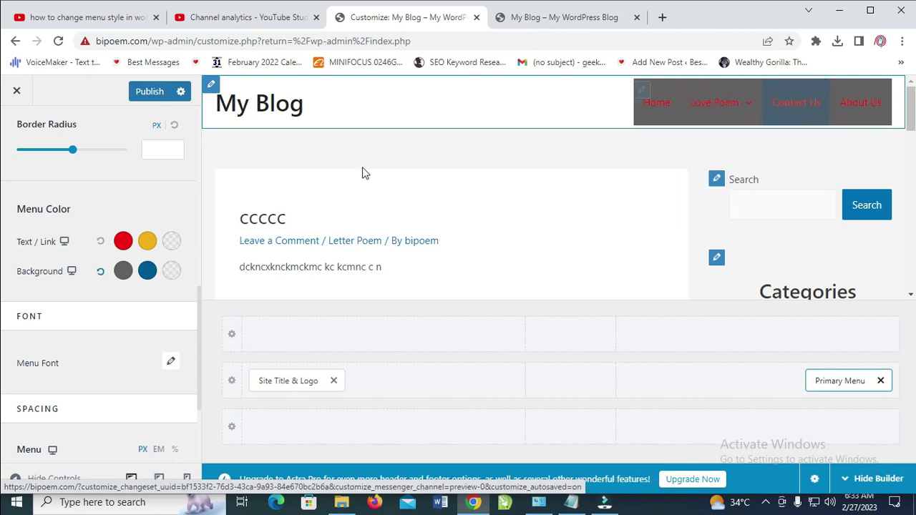
Step: Set the active menu item background to yellow FAE915
{"action": "left_click", "coordinate": [170, 276]}
{"action": "scroll", "coordinate": [150, 332], "scroll_direction": "down", "scroll_amount": 2}
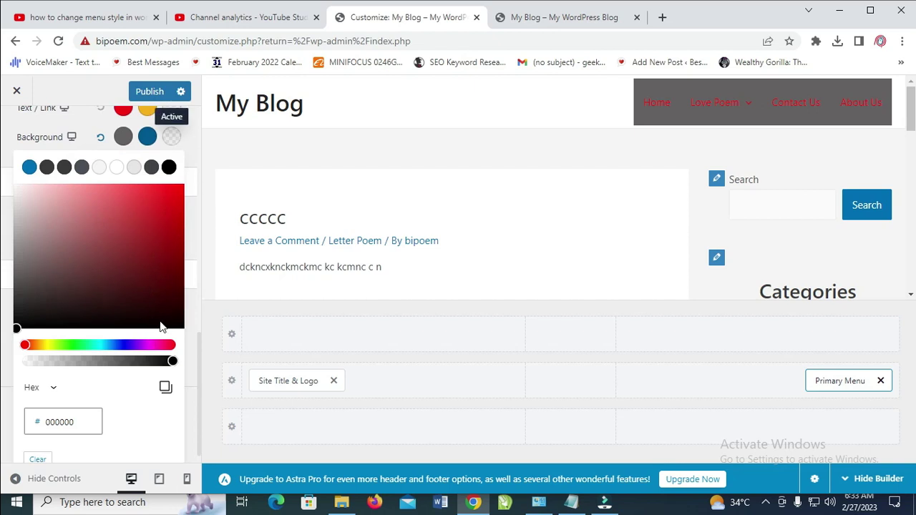
{"action": "left_click", "coordinate": [101, 346]}
{"action": "left_click", "coordinate": [48, 346]}
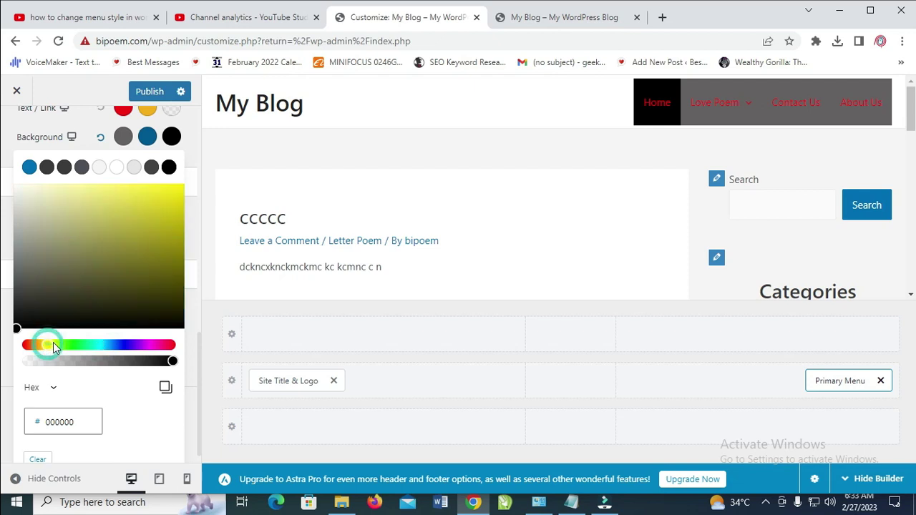
{"action": "left_click", "coordinate": [168, 188]}
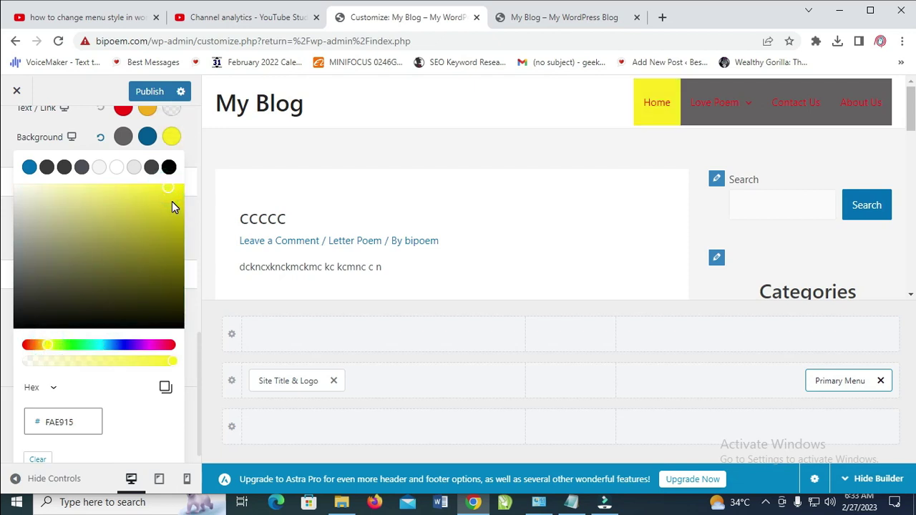
{"action": "left_click", "coordinate": [191, 227]}
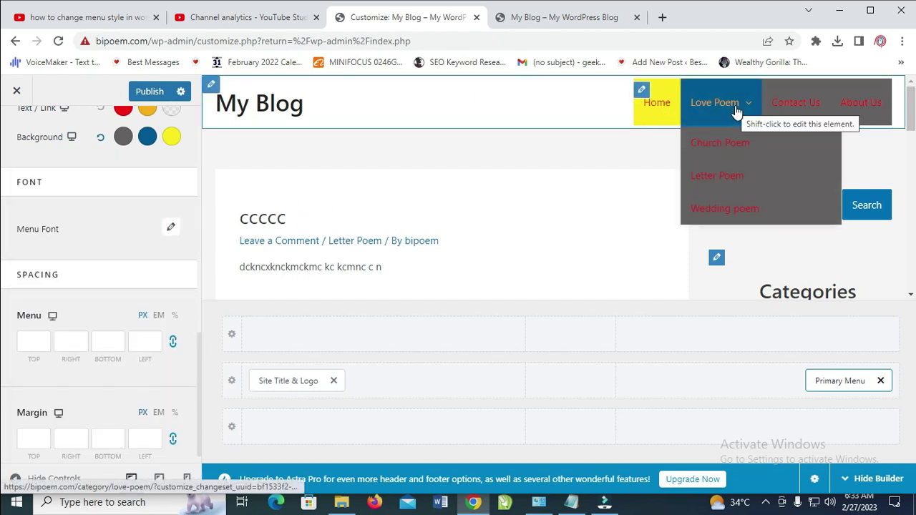
{"action": "mouse_move", "coordinate": [716, 103]}
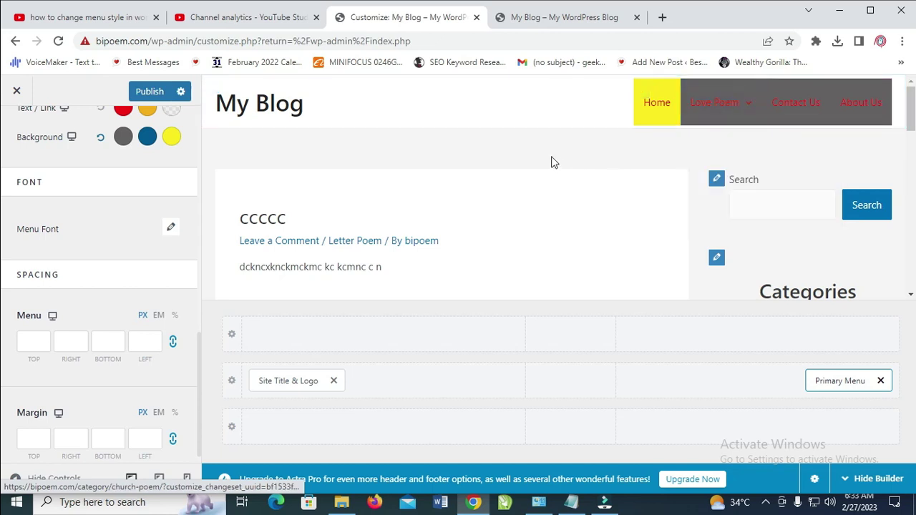
Step: Publish the Customizer's menu colour changes
{"action": "left_click", "coordinate": [551, 156]}
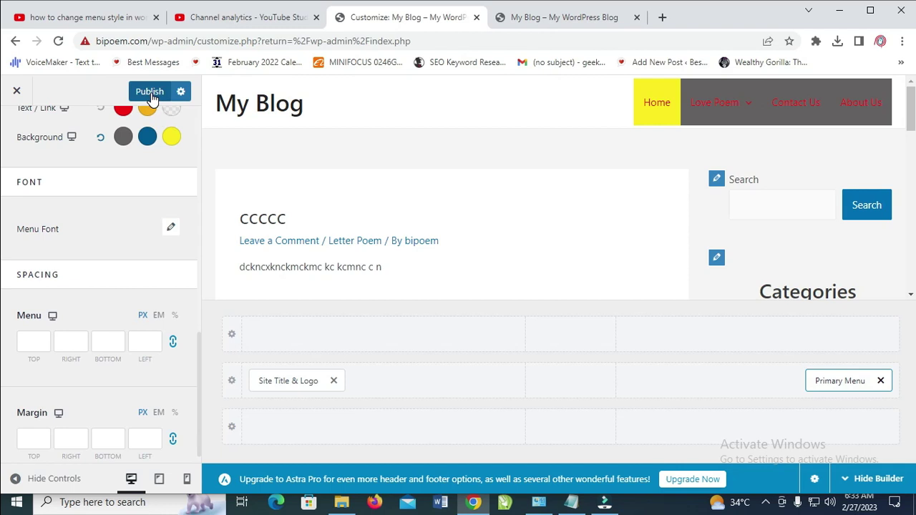
{"action": "left_click", "coordinate": [150, 93]}
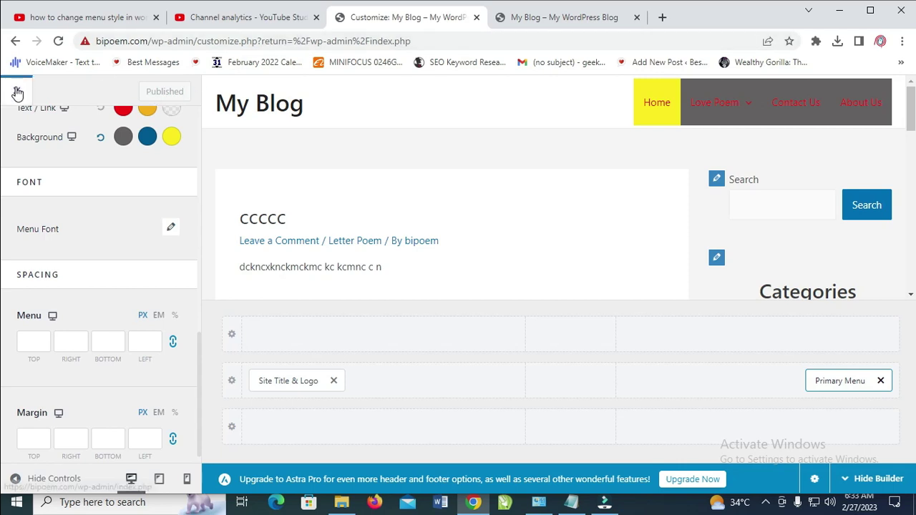
Step: Reload the live blog and open Contact Us to see its yellow-highlighted menu item
{"action": "left_click", "coordinate": [604, 17]}
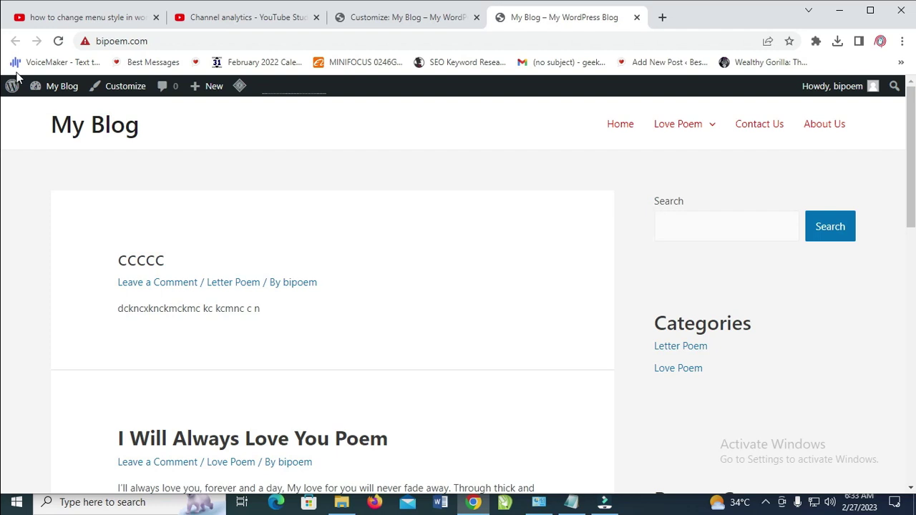
{"action": "left_click", "coordinate": [58, 41]}
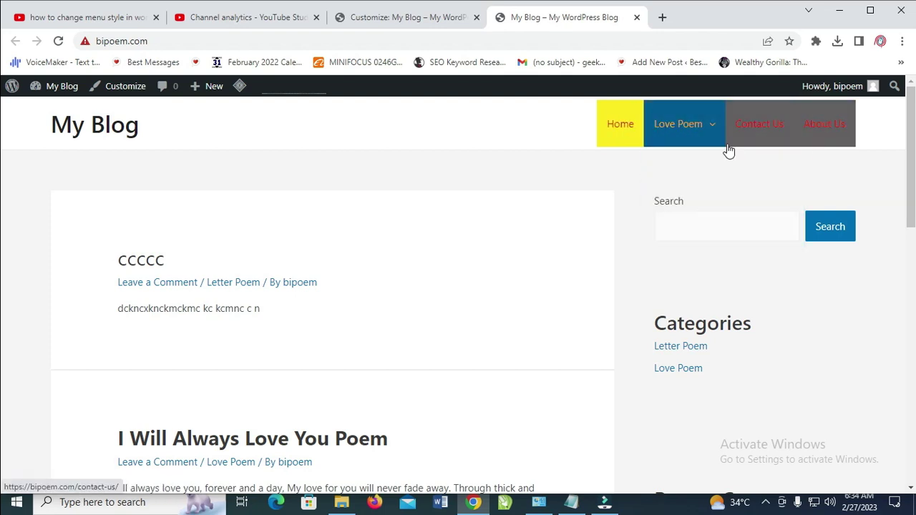
{"action": "left_click", "coordinate": [759, 127]}
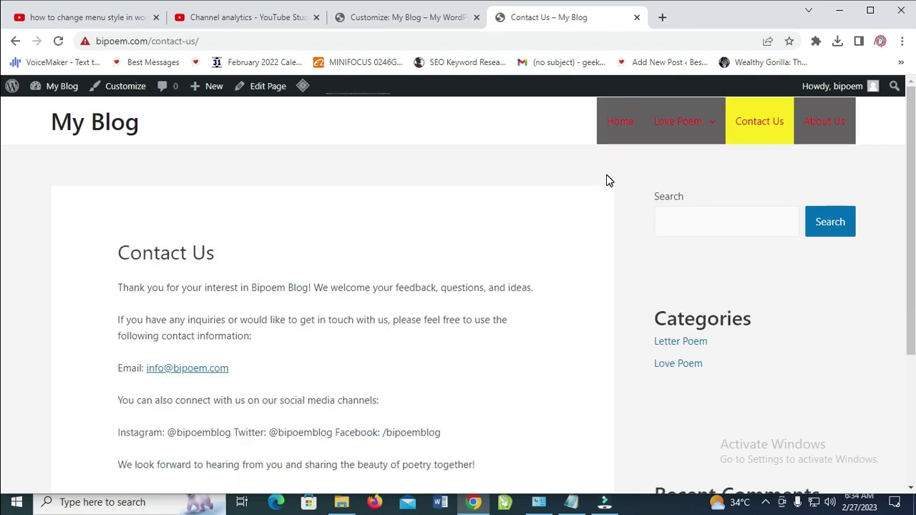
{"action": "scroll", "coordinate": [604, 197], "scroll_direction": "down", "scroll_amount": 5}
{"action": "scroll", "coordinate": [603, 200], "scroll_direction": "up", "scroll_amount": 5}
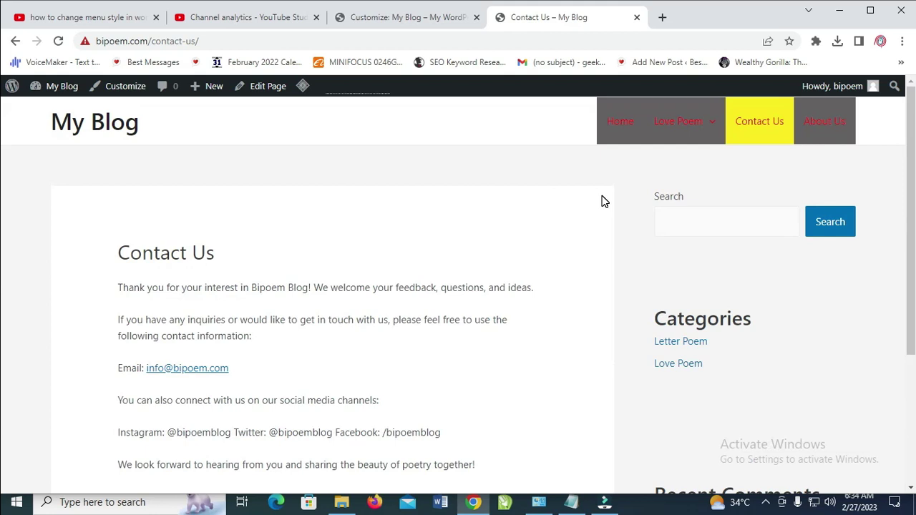